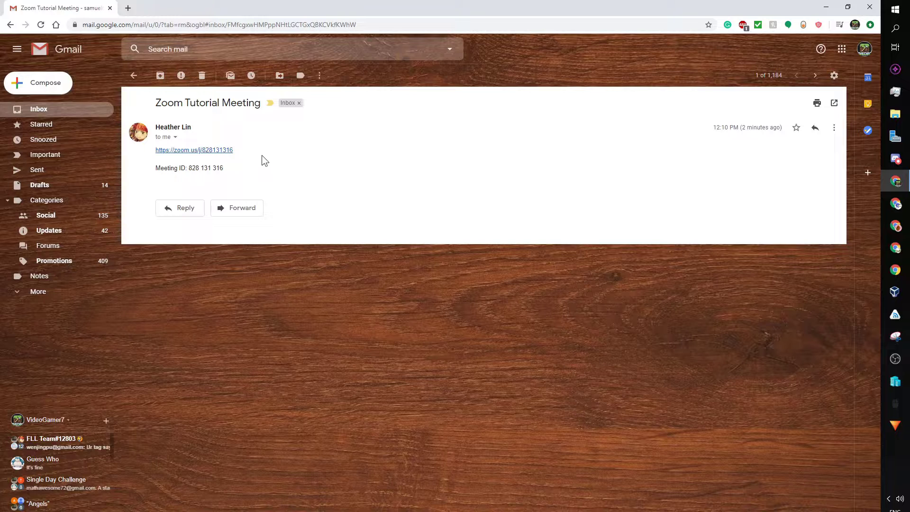
Step: Follow the zoom.us/j/ meeting link in the Zoom Tutorial Meeting invitation email
{"action": "left_click", "coordinate": [215, 150]}
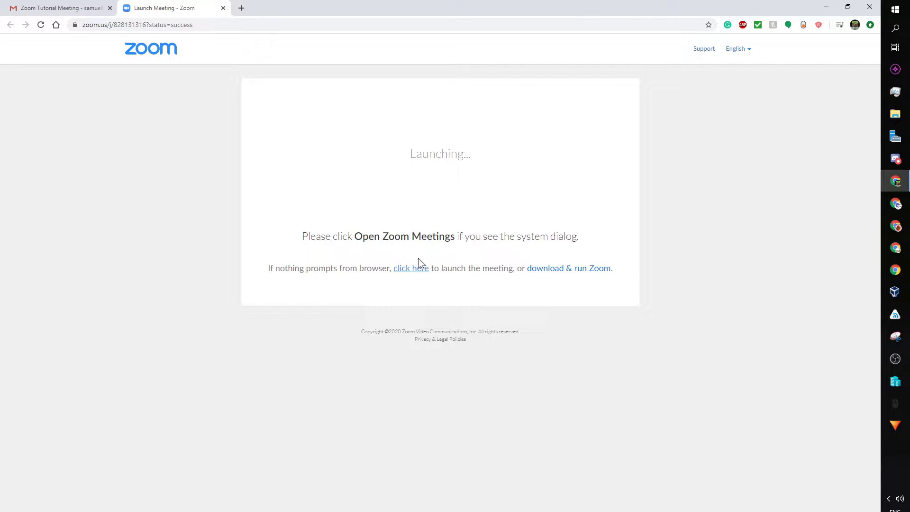
Step: Launch the Zoom Tutorial Meeting in the Zoom desktop app from the launch page
{"action": "left_click", "coordinate": [563, 272]}
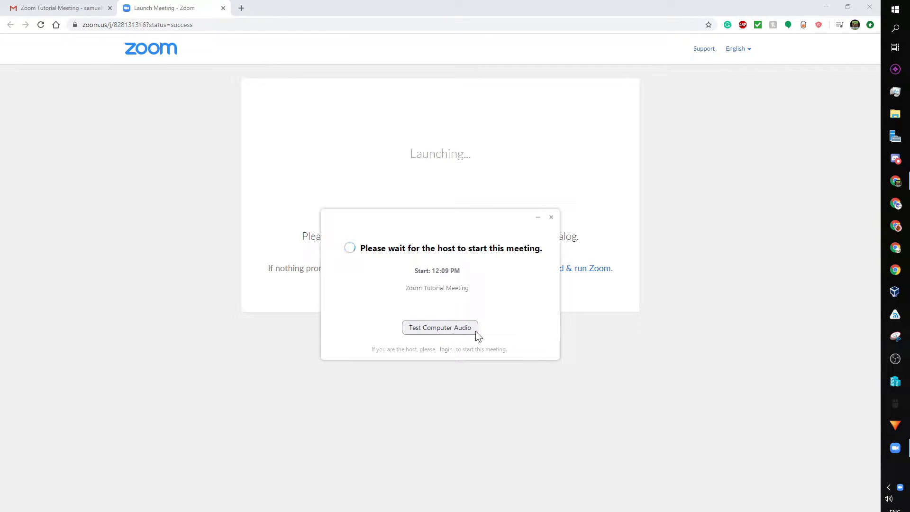
Step: In the computer audio test settings, set the speaker output to Speakers (High Definition Audio)
{"action": "left_click", "coordinate": [450, 328]}
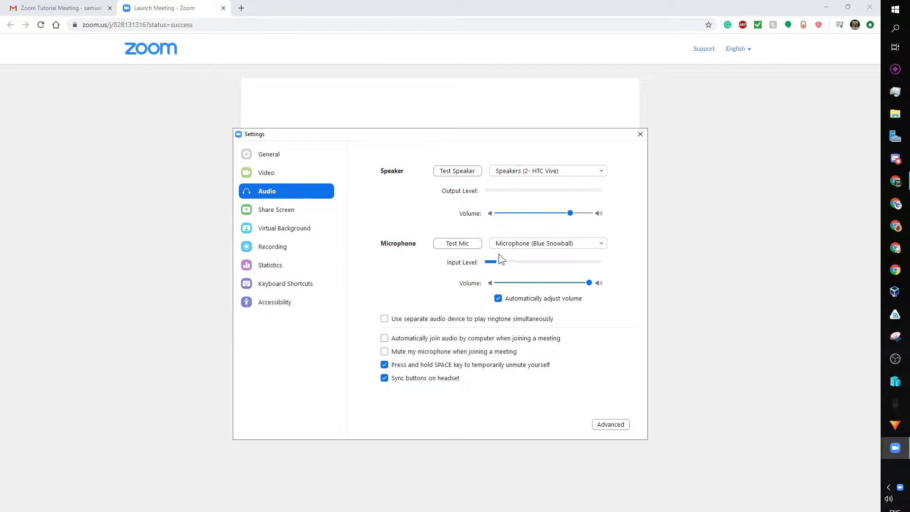
{"action": "left_click", "coordinate": [526, 172]}
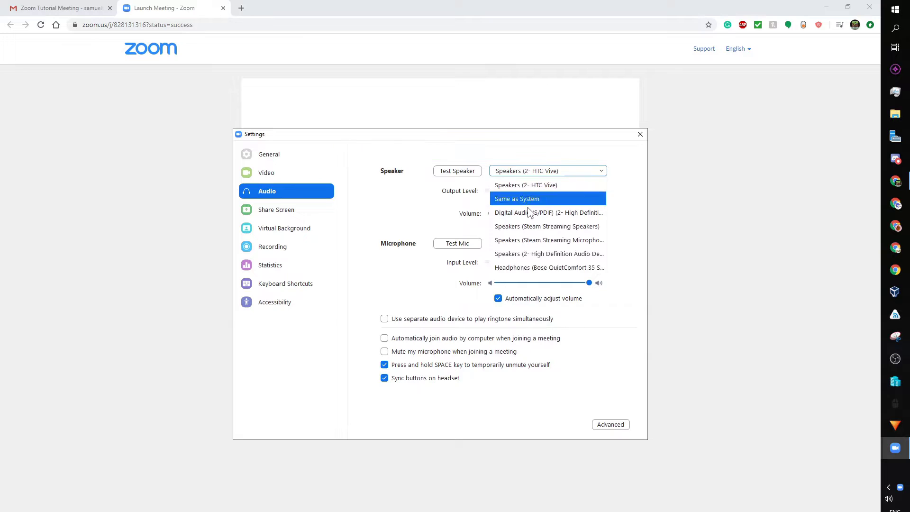
{"action": "left_click", "coordinate": [513, 268]}
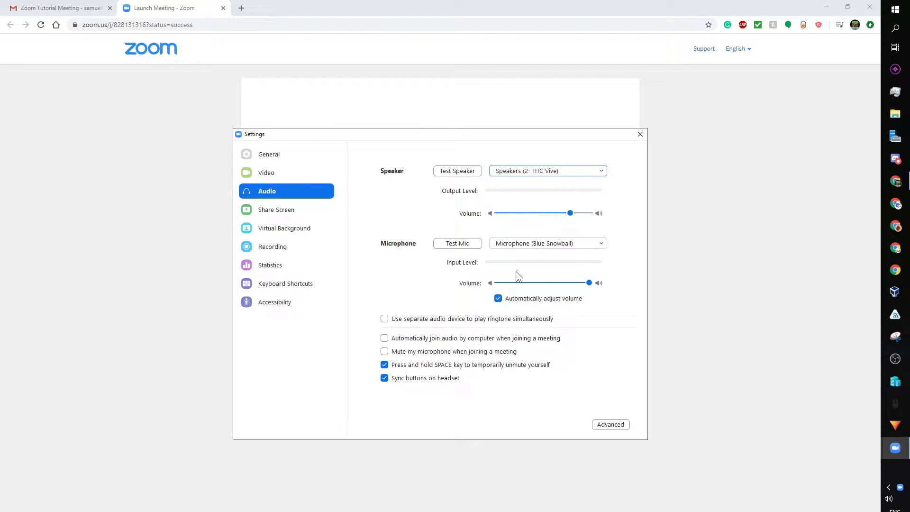
{"action": "left_click", "coordinate": [533, 169]}
{"action": "left_click", "coordinate": [539, 267]}
Step: Test the microphone and speakers, then close the audio settings
{"action": "left_click", "coordinate": [468, 244]}
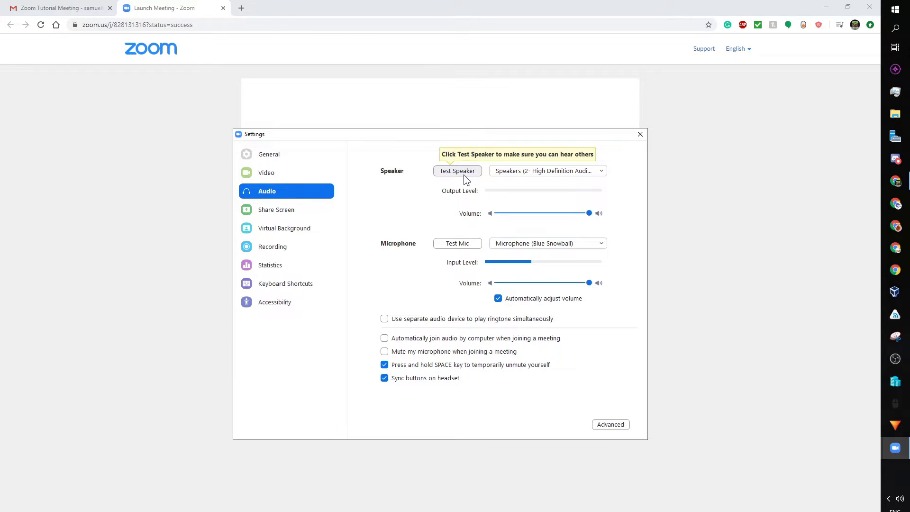
{"action": "left_click", "coordinate": [460, 172]}
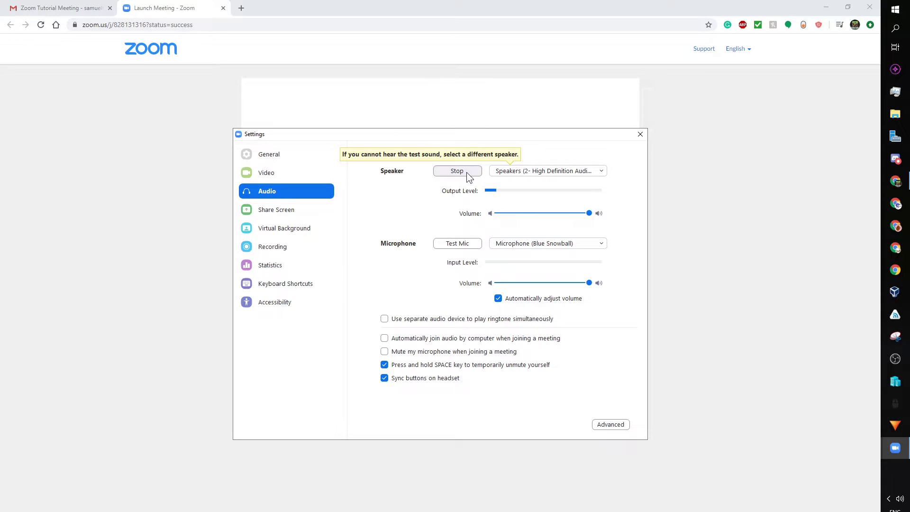
{"action": "left_click", "coordinate": [466, 173]}
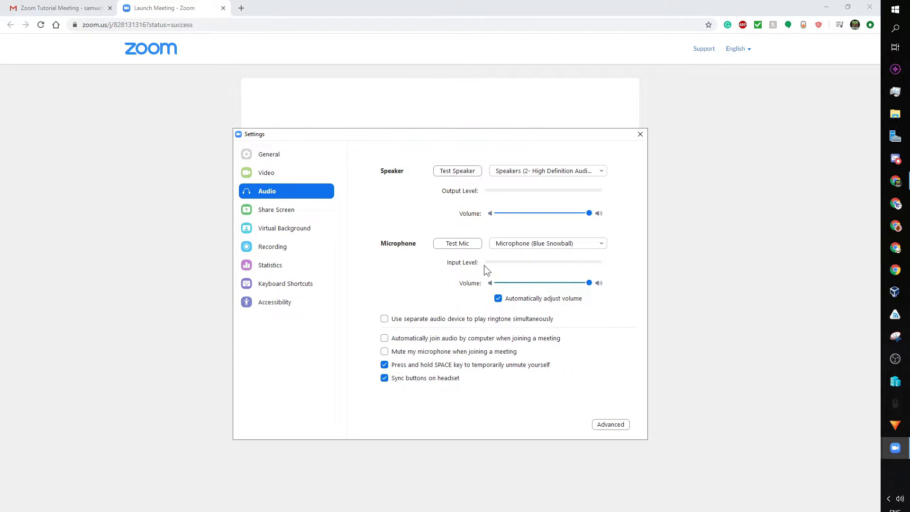
{"action": "left_click", "coordinate": [273, 155]}
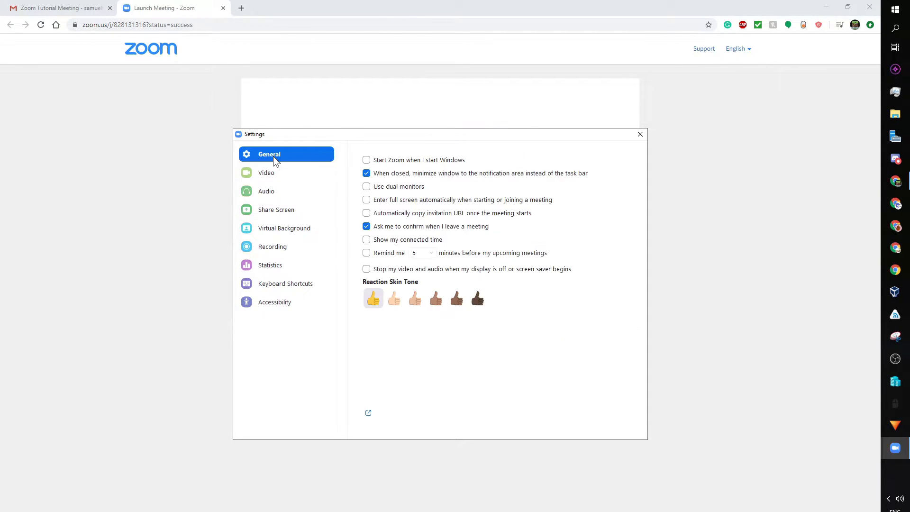
{"action": "left_click", "coordinate": [289, 192]}
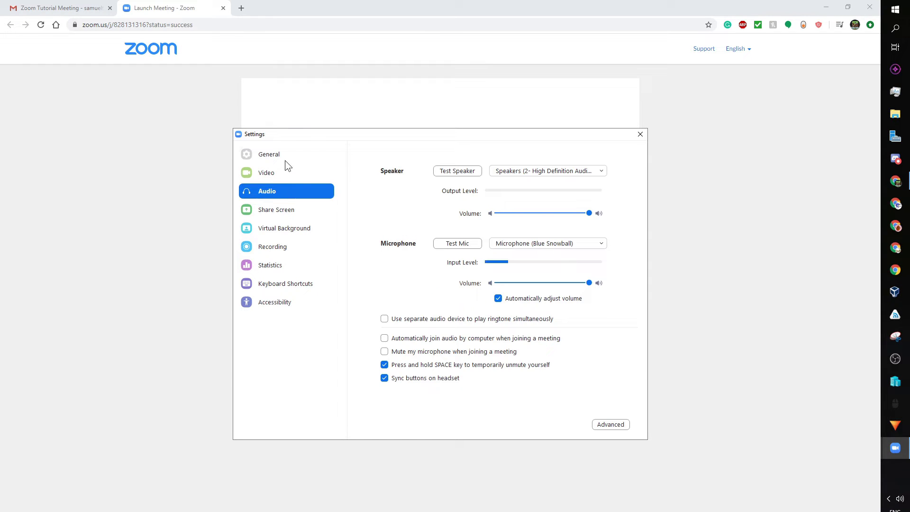
{"action": "left_click", "coordinate": [640, 135]}
{"action": "left_click", "coordinate": [445, 351]}
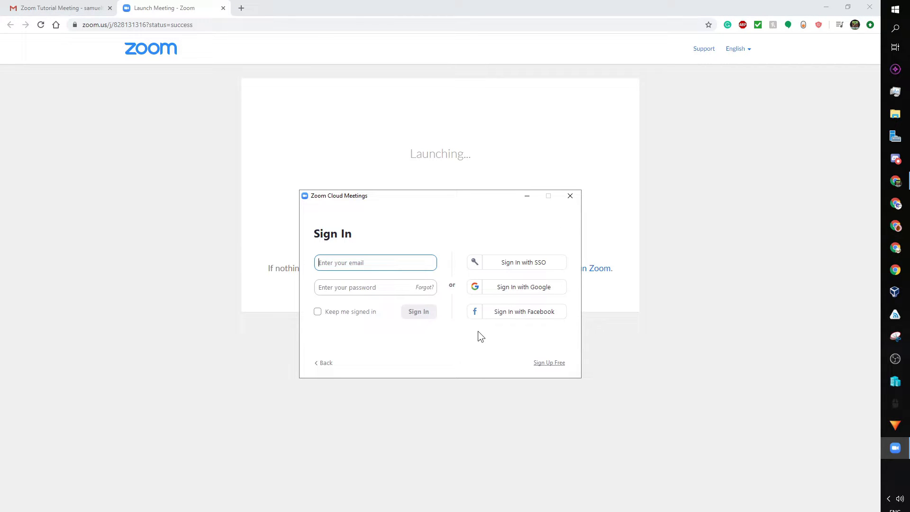
Step: Return to the Zoom start screen and open the Join Meeting form
{"action": "left_click", "coordinate": [322, 363]}
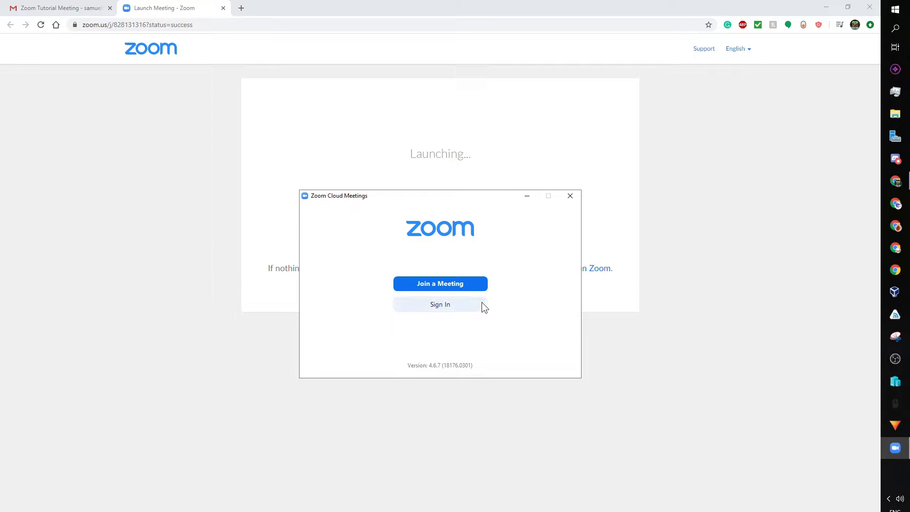
{"action": "left_click", "coordinate": [462, 283]}
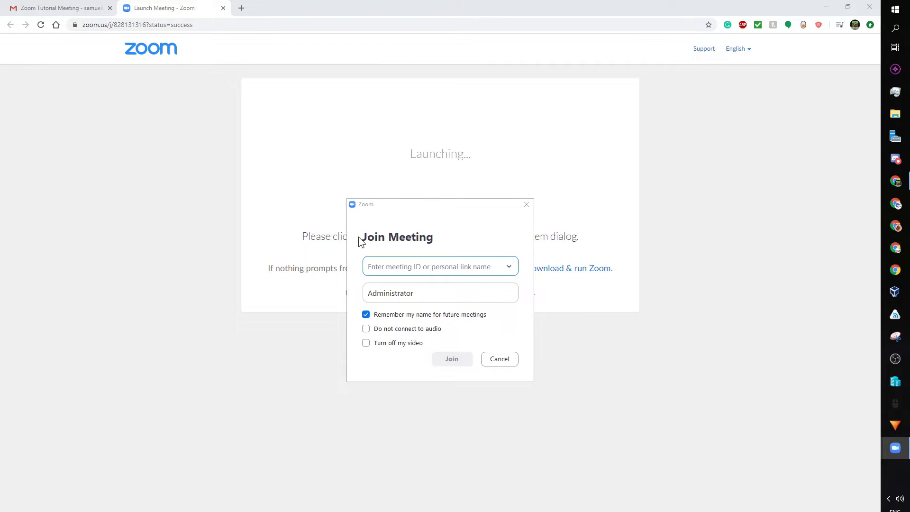
Step: Copy the meeting ID from the invitation email into the Join Meeting ID field
{"action": "left_click", "coordinate": [75, 7]}
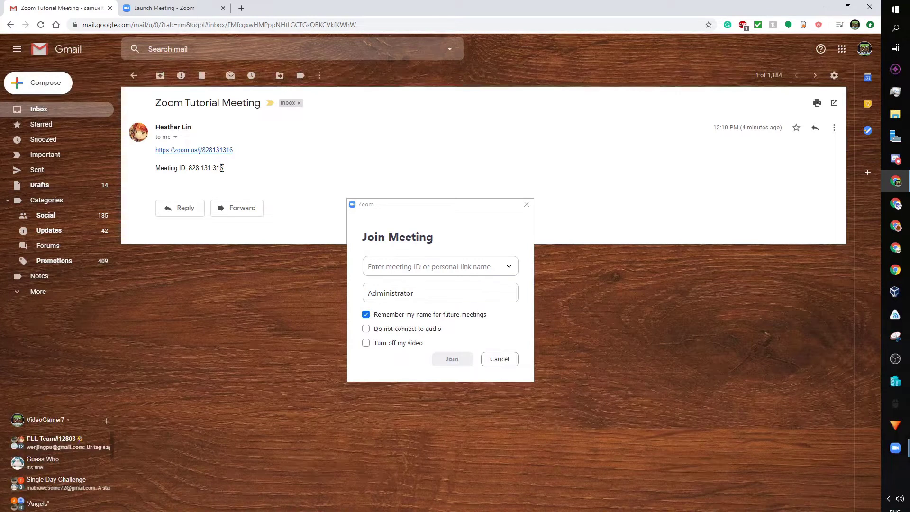
{"action": "left_click_drag", "start_coordinate": [222, 168], "coordinate": [189, 169]}
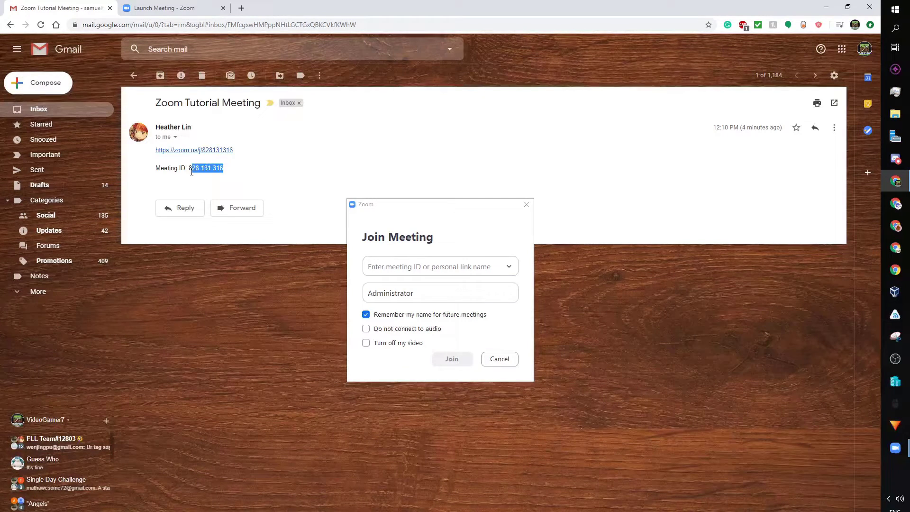
{"action": "left_click", "coordinate": [399, 268]}
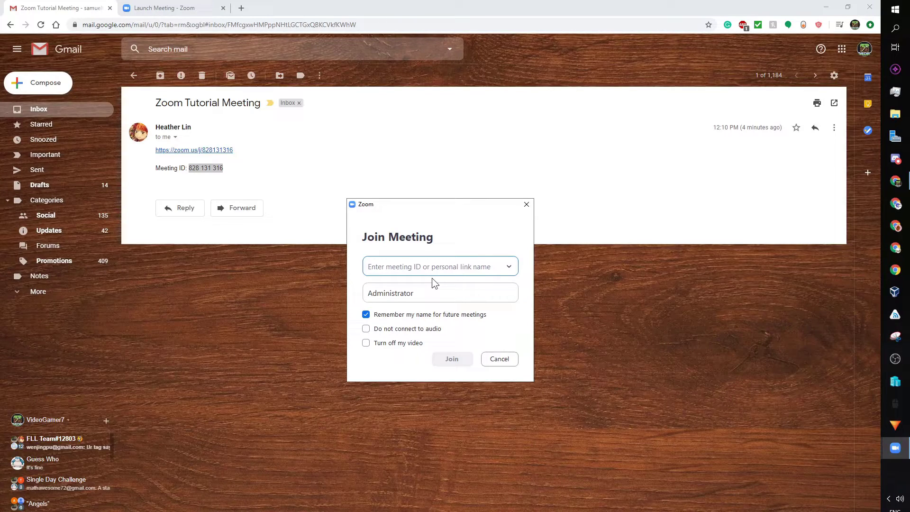
{"action": "type", "text": "828-131-316"}
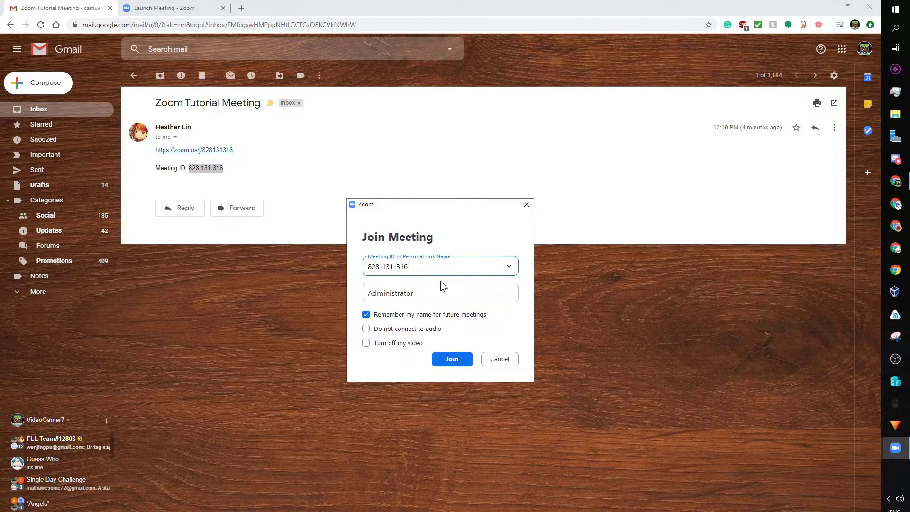
Step: Replace the display name with the participant's first name, with audio disconnected and video off
{"action": "left_click_drag", "start_coordinate": [438, 293], "coordinate": [359, 295]}
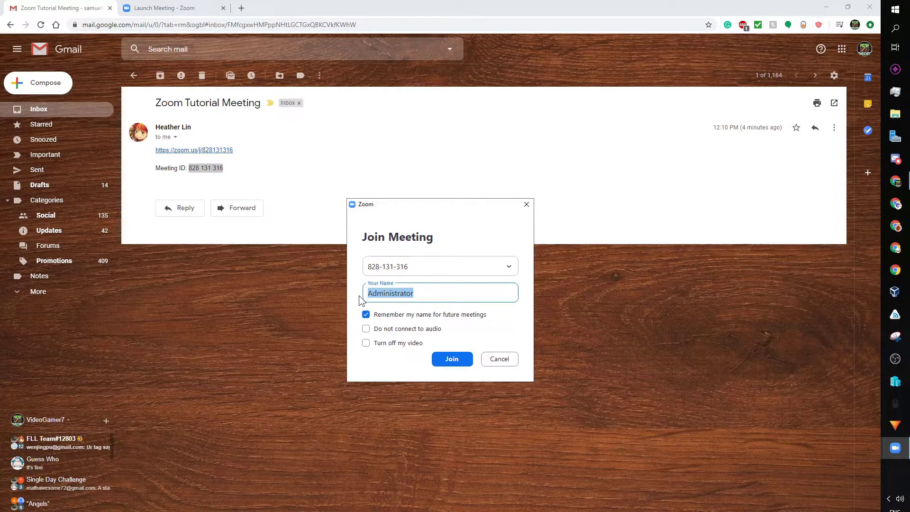
{"action": "left_click", "coordinate": [445, 236]}
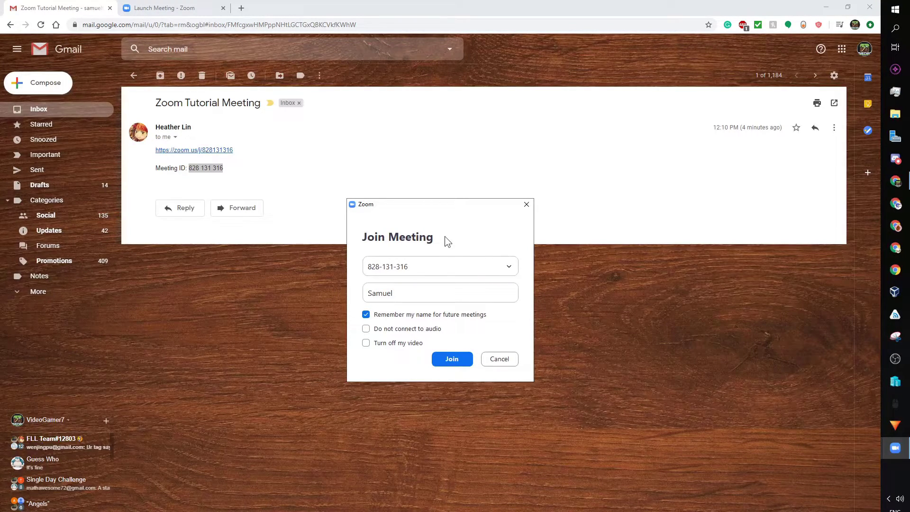
{"action": "left_click", "coordinate": [425, 331]}
{"action": "left_click", "coordinate": [414, 343]}
Step: Join the Zoom Tutorial Meeting, maximize the window, and connect computer audio once admitted
{"action": "left_click", "coordinate": [452, 359]}
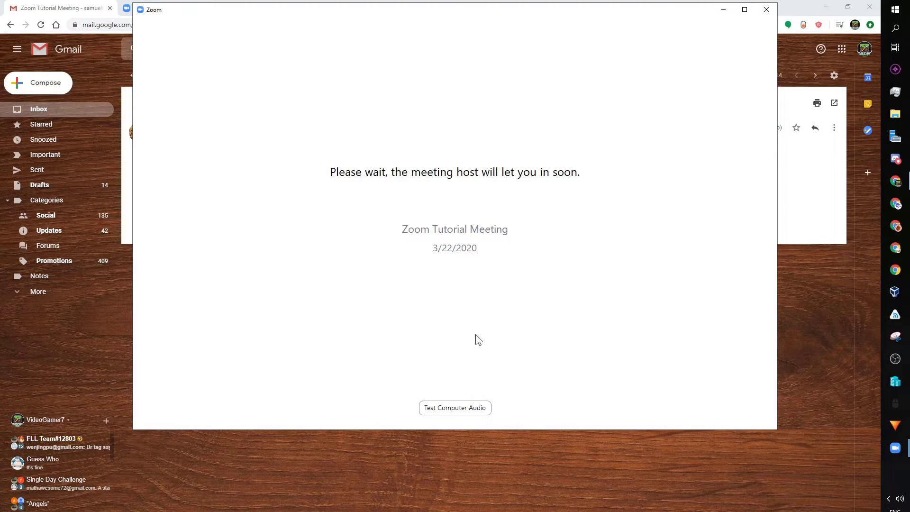
{"action": "left_click_drag", "start_coordinate": [536, 15], "coordinate": [527, 77]}
{"action": "left_click", "coordinate": [737, 71]}
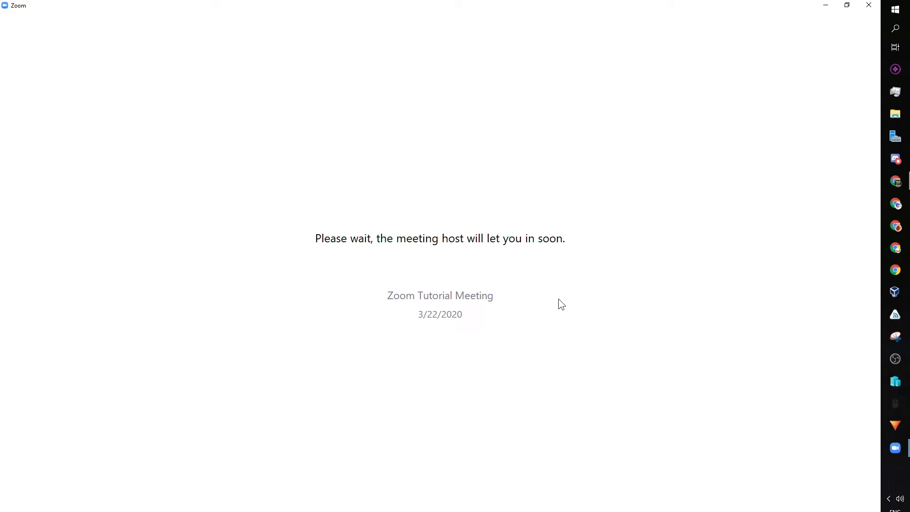
{"action": "left_click", "coordinate": [463, 262]}
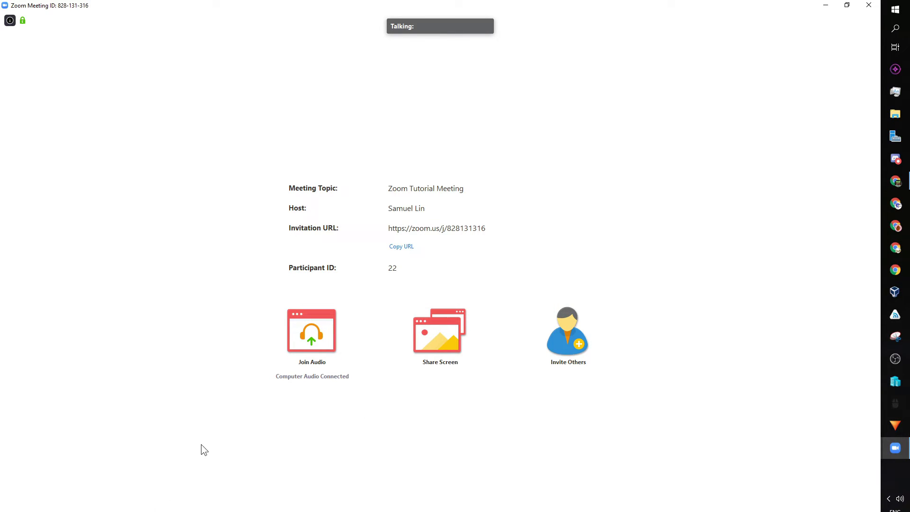
Step: Open the participants list (Alt+U) and group chat (Alt+H), then close participants, leaving only chat
{"action": "key", "text": "alt+u"}
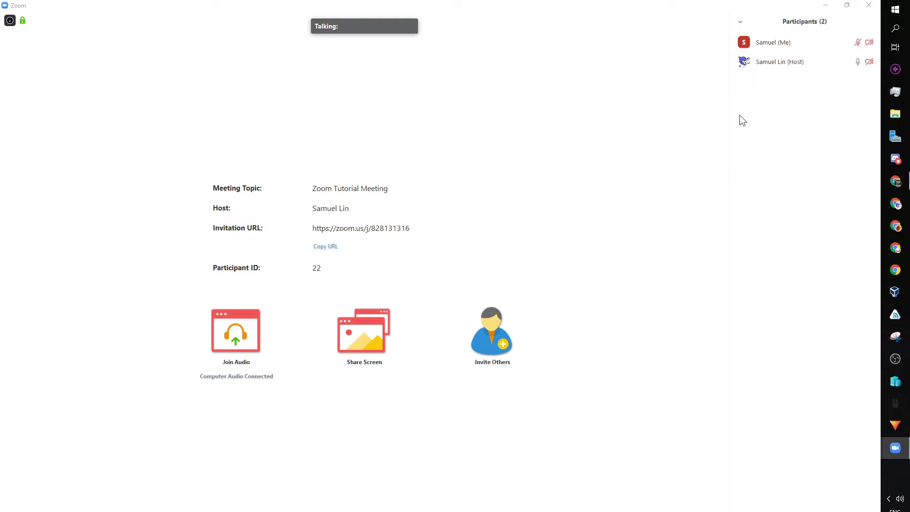
{"action": "key", "text": "alt+h"}
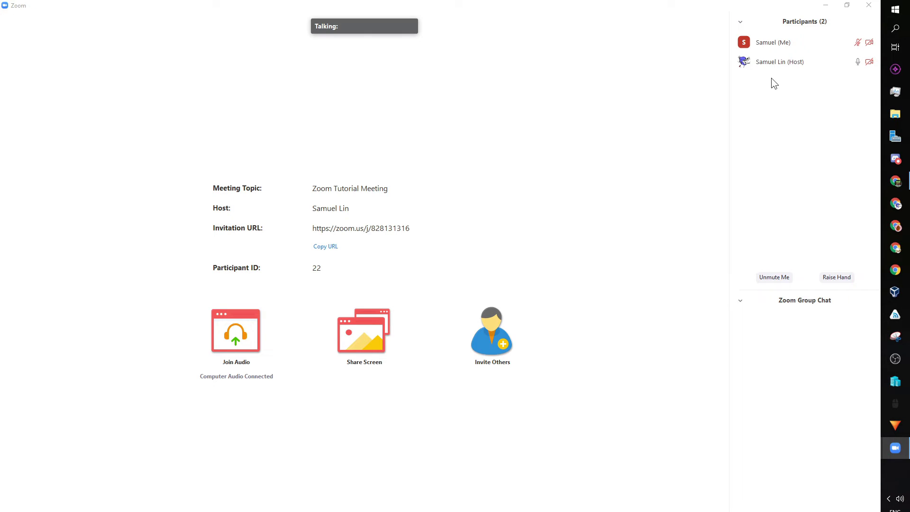
{"action": "left_click", "coordinate": [740, 21]}
{"action": "left_click", "coordinate": [741, 32]}
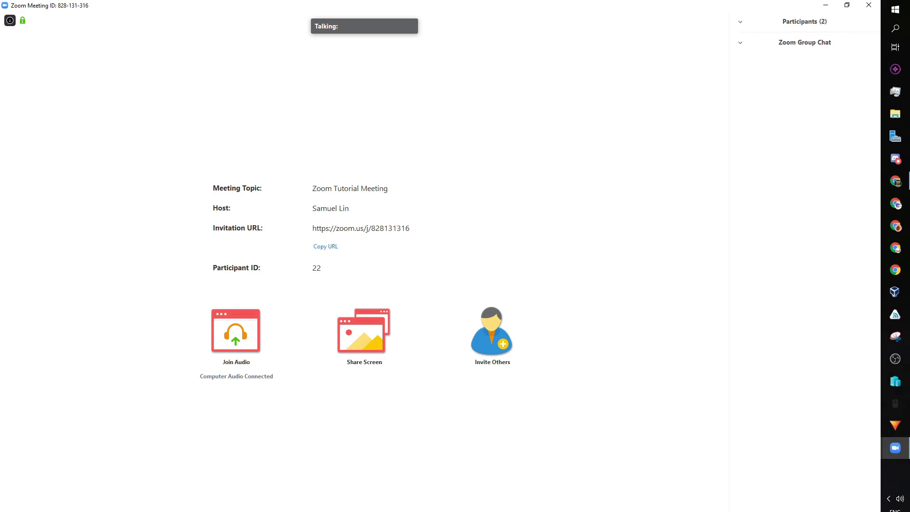
{"action": "key", "text": "alt+u"}
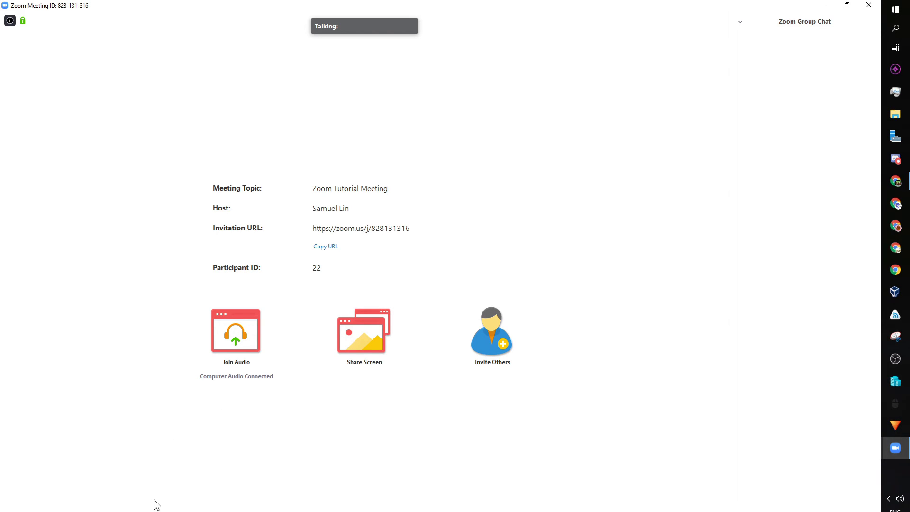